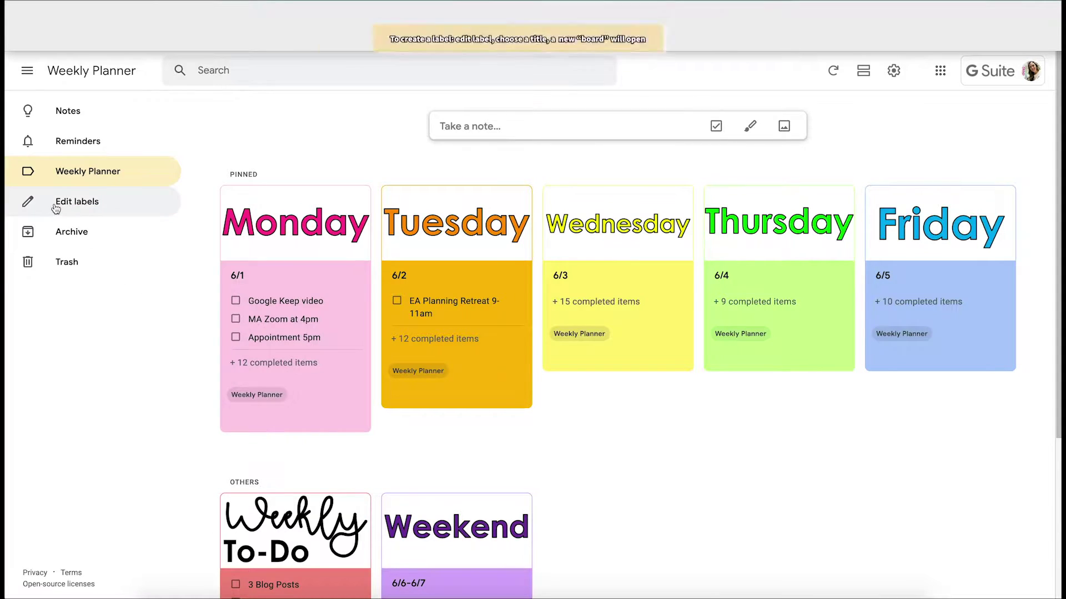
- Confirm the Weekly Planner label in the label editor, then open the Weekly Planner board
click(81, 204)
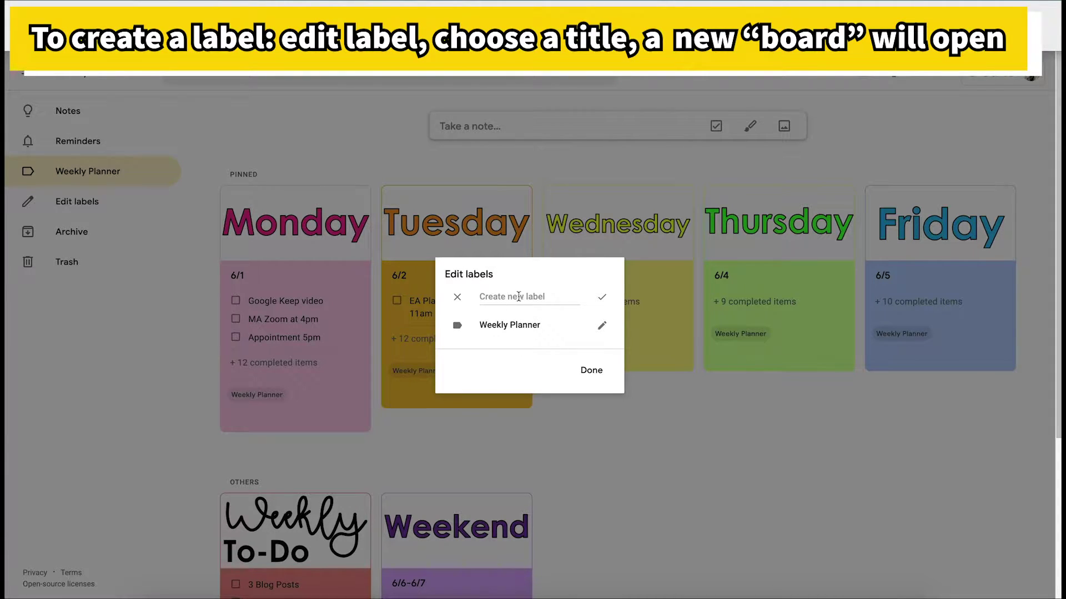
click(593, 371)
click(98, 173)
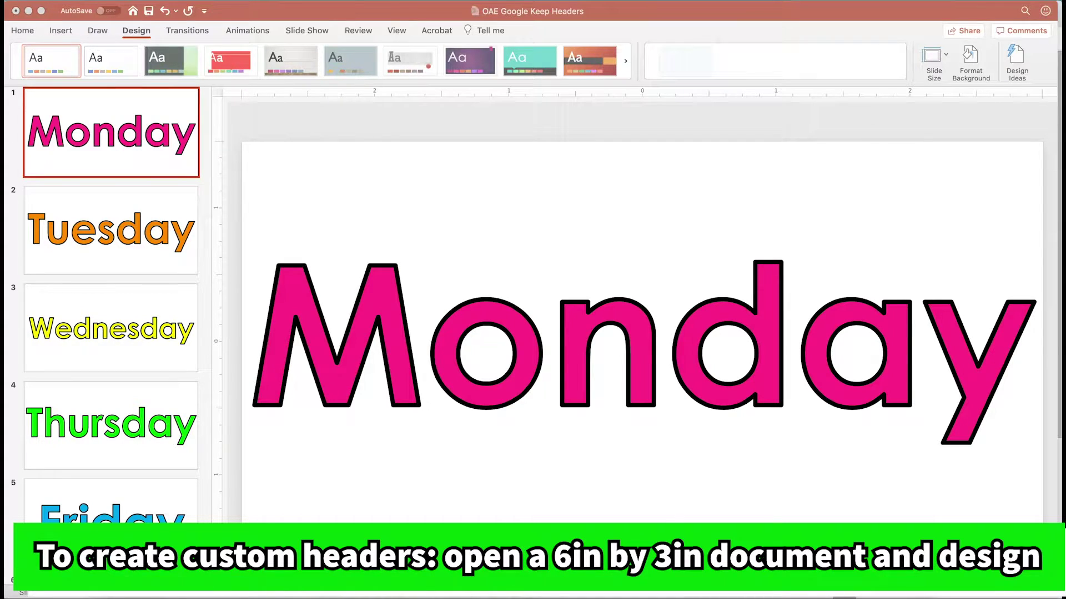
- Check in Page Setup that the slides measure 6 in by 3 in
click(948, 65)
click(950, 112)
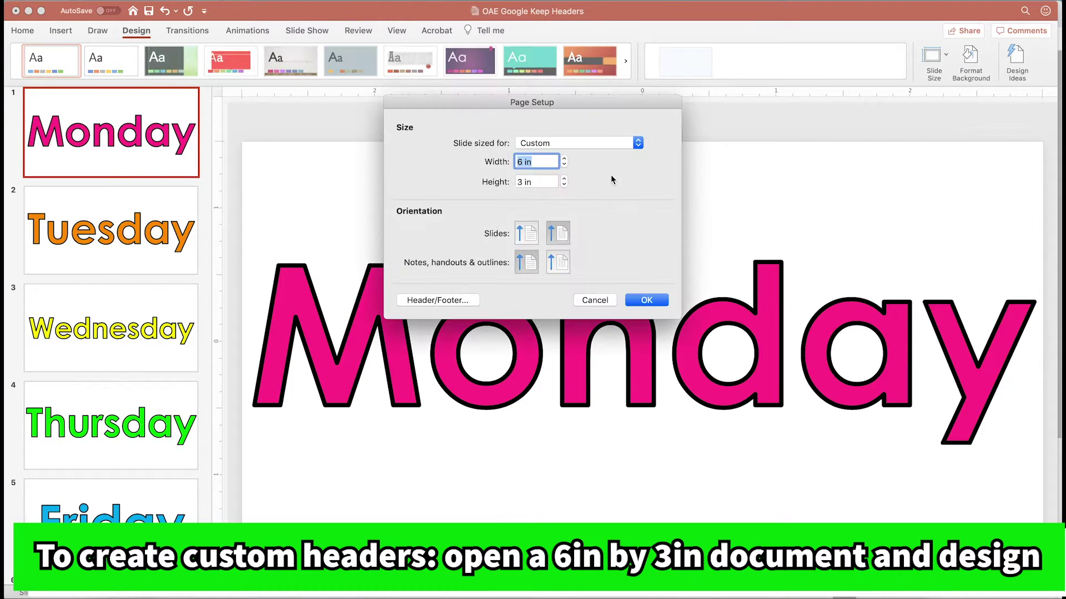
click(608, 301)
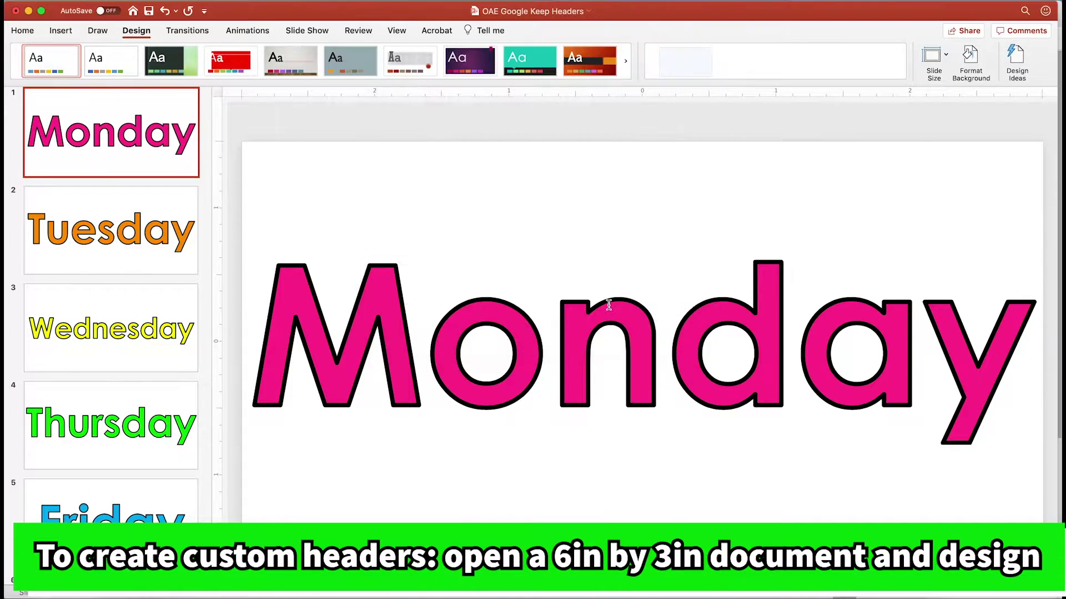
- Inspect the font of the Brilliant Ideas slide's text box, then go to the Friday slide
scroll(161, 377, down, 10)
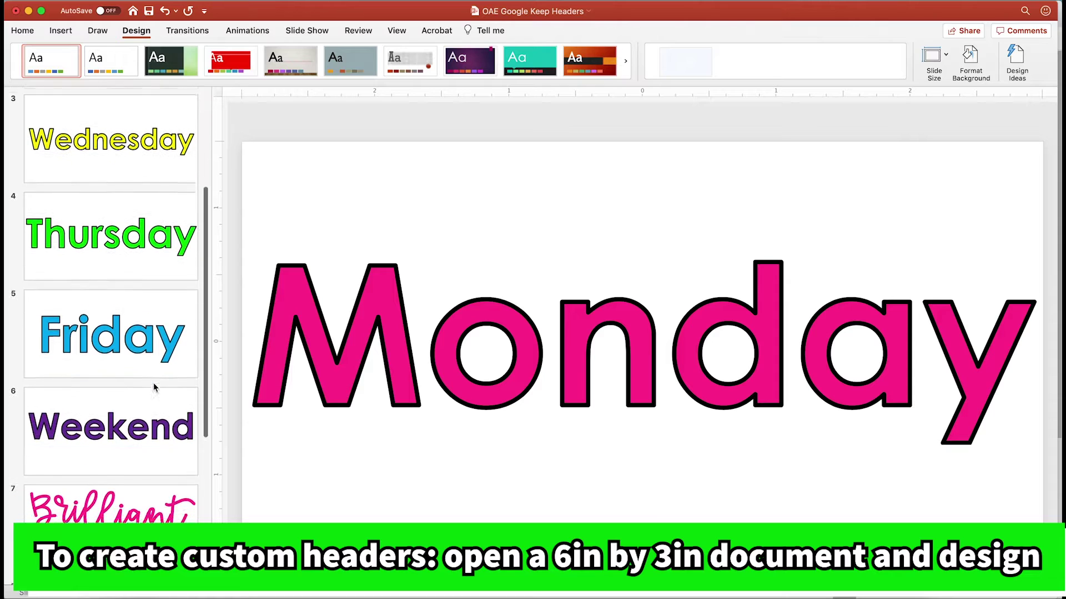
scroll(155, 387, down, 1)
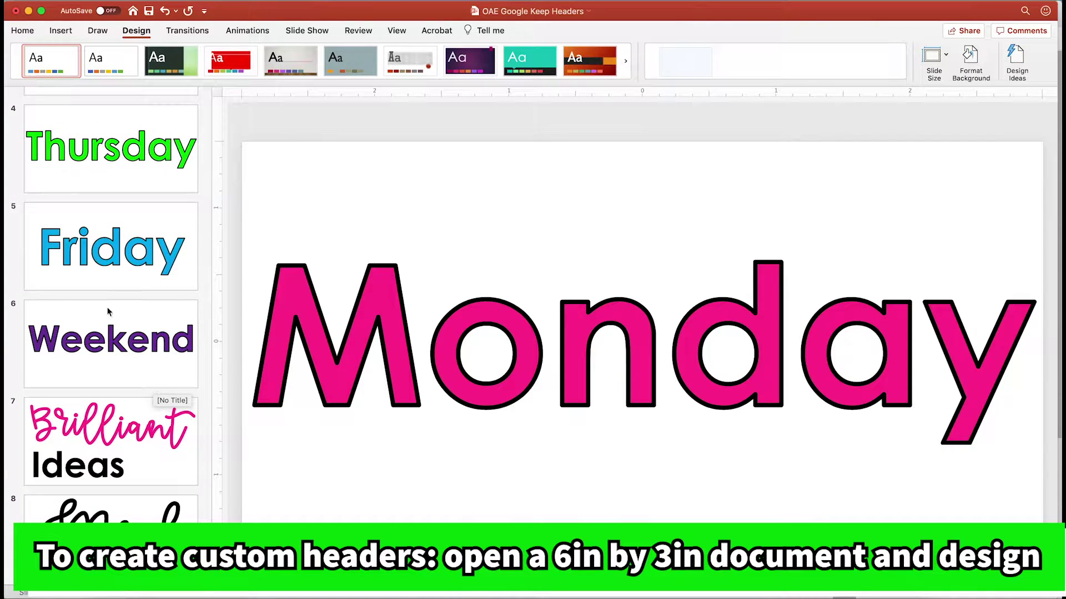
click(157, 417)
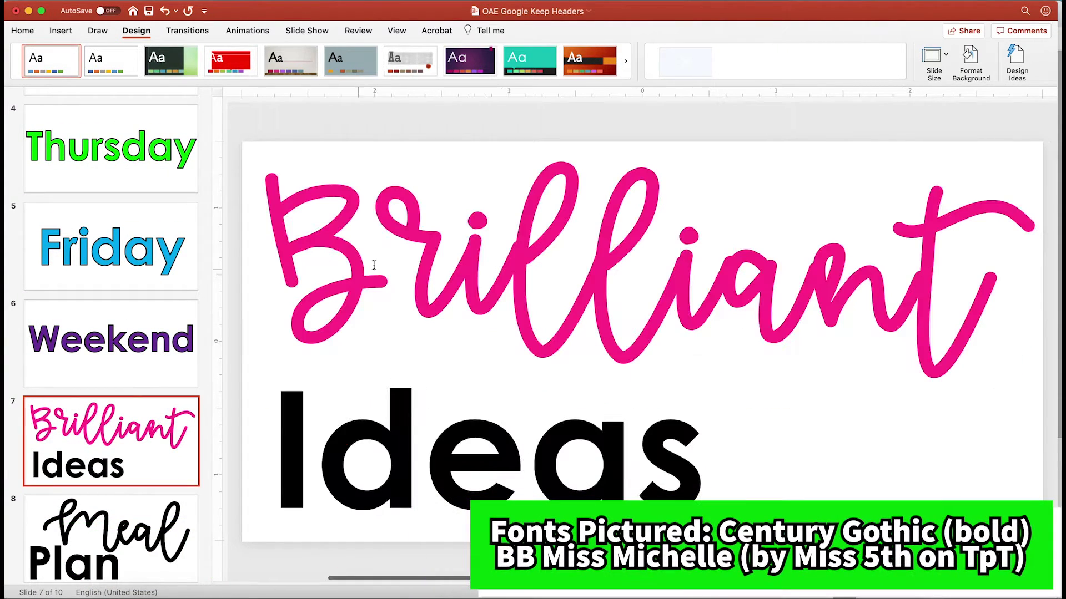
click(381, 263)
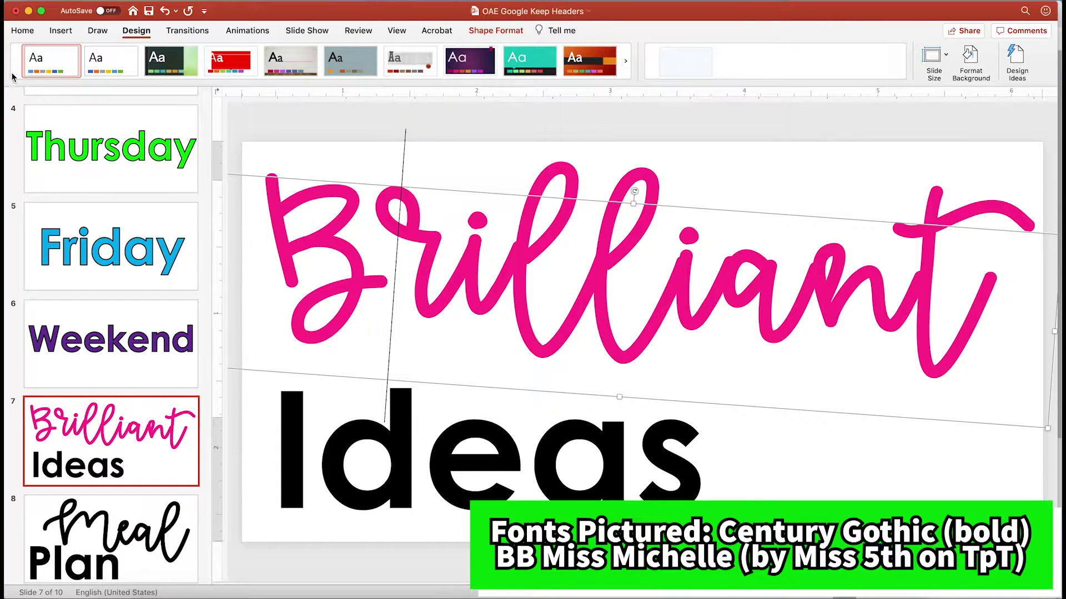
click(23, 30)
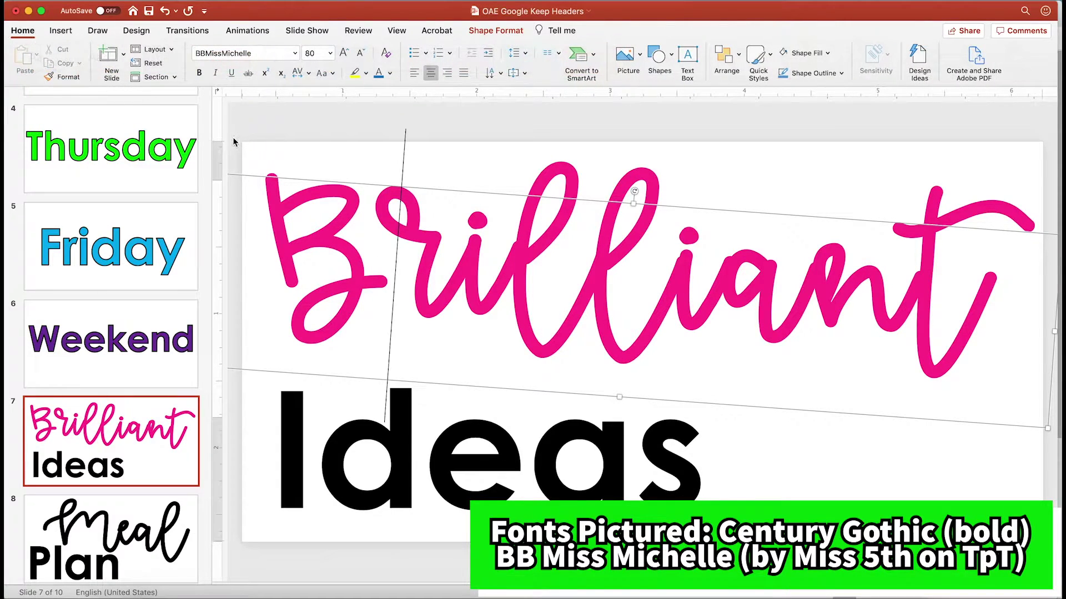
click(76, 250)
scroll(76, 250, up, 2)
scroll(76, 250, up, 3)
- Show the Friday header's solid 2.25 pt text outline in Format Shape, then go to the Thursday slide
click(411, 344)
click(360, 194)
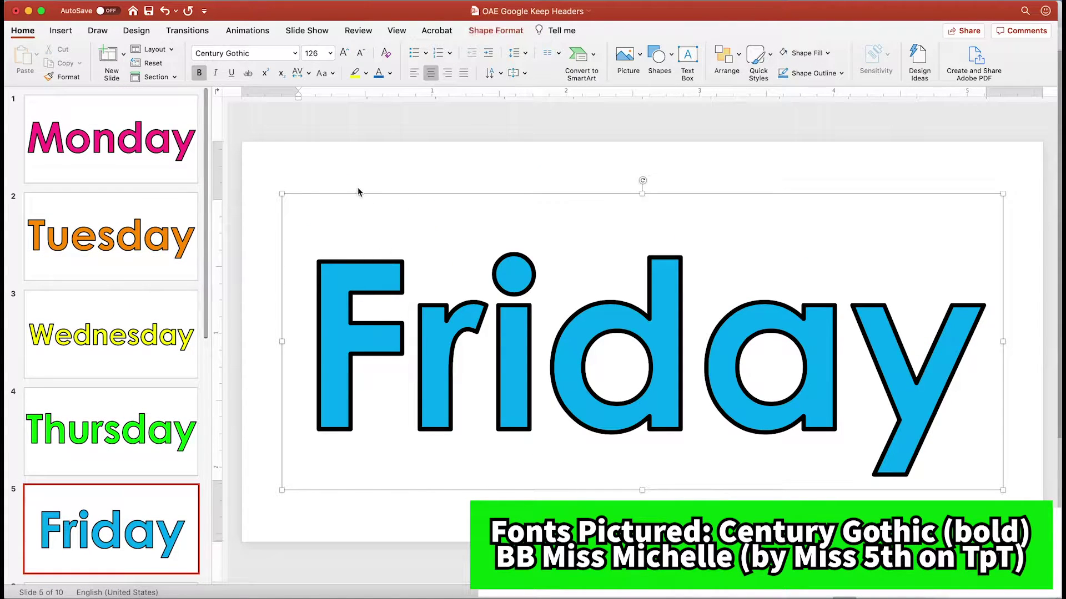
double_click(362, 195)
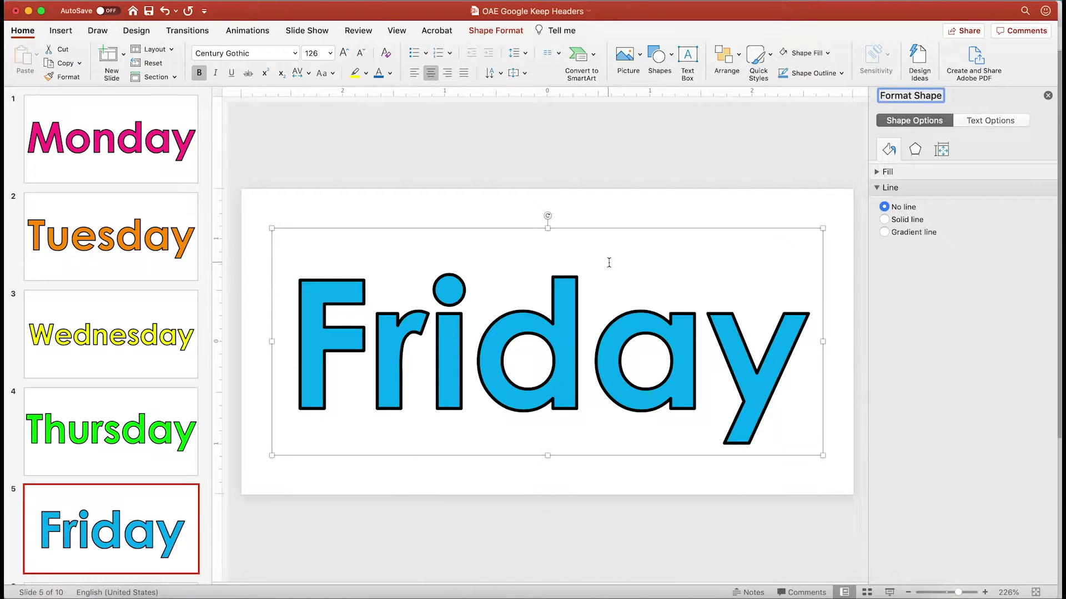
click(983, 122)
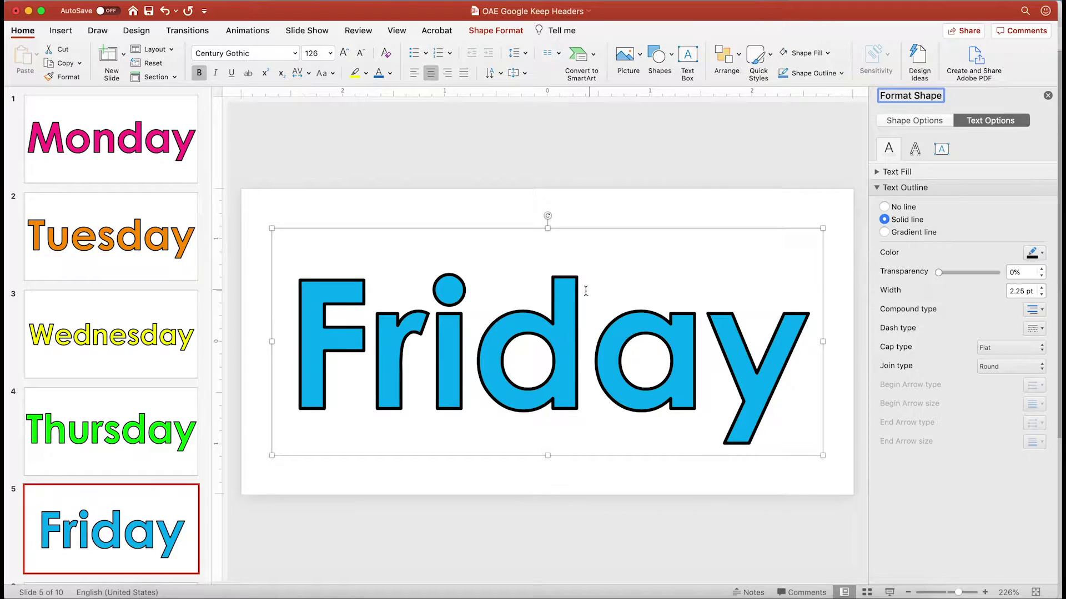
click(159, 444)
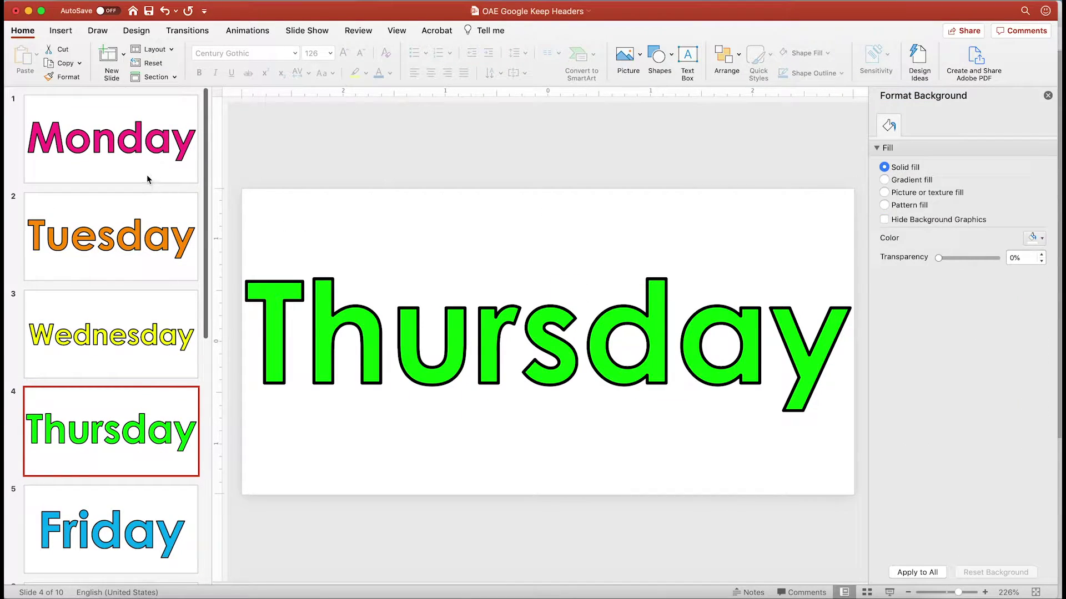
click(112, 1)
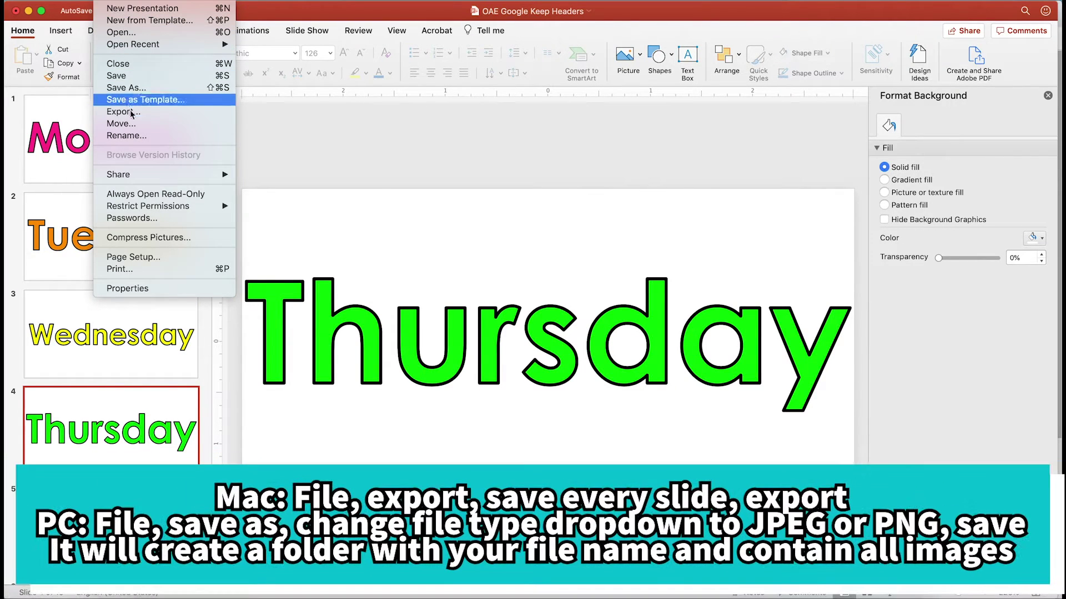
- Open File > Export to save every header slide as an image
click(127, 112)
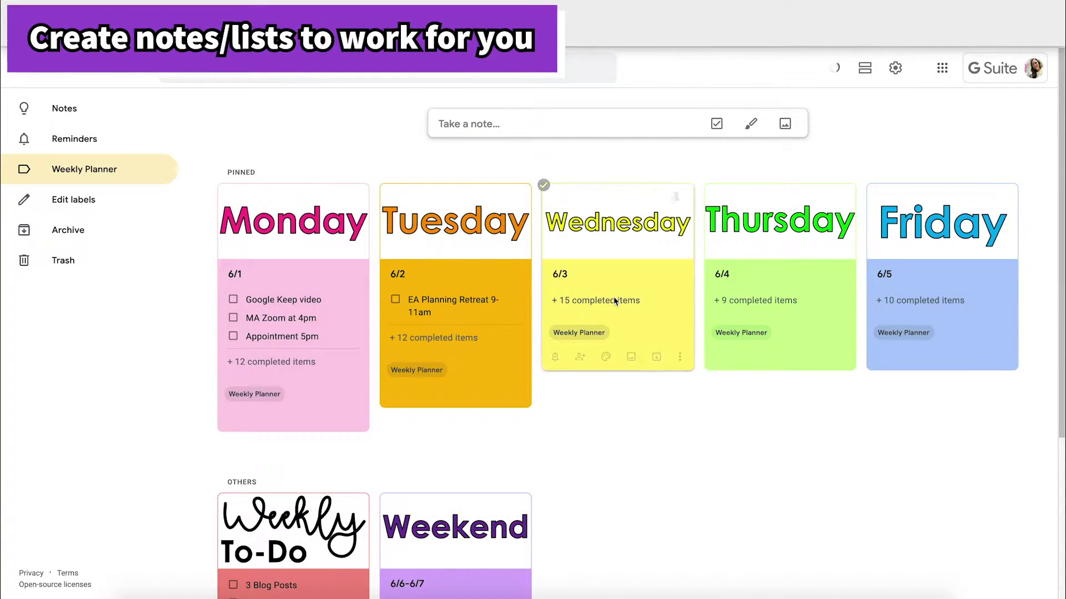
- Create a checklist note titled 6/1 on the Weekly Planner board
click(516, 131)
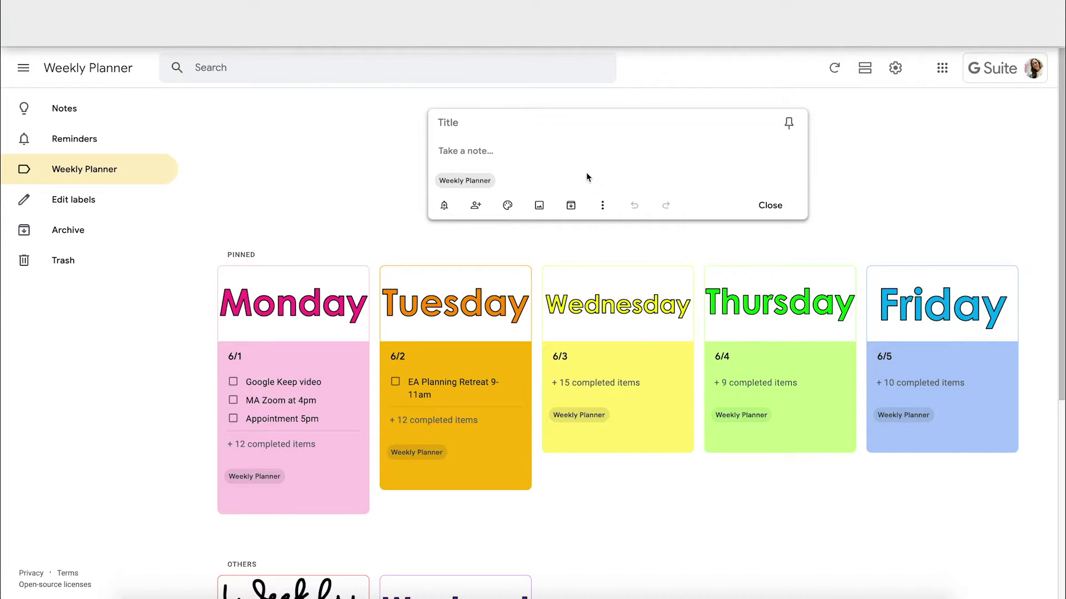
click(602, 206)
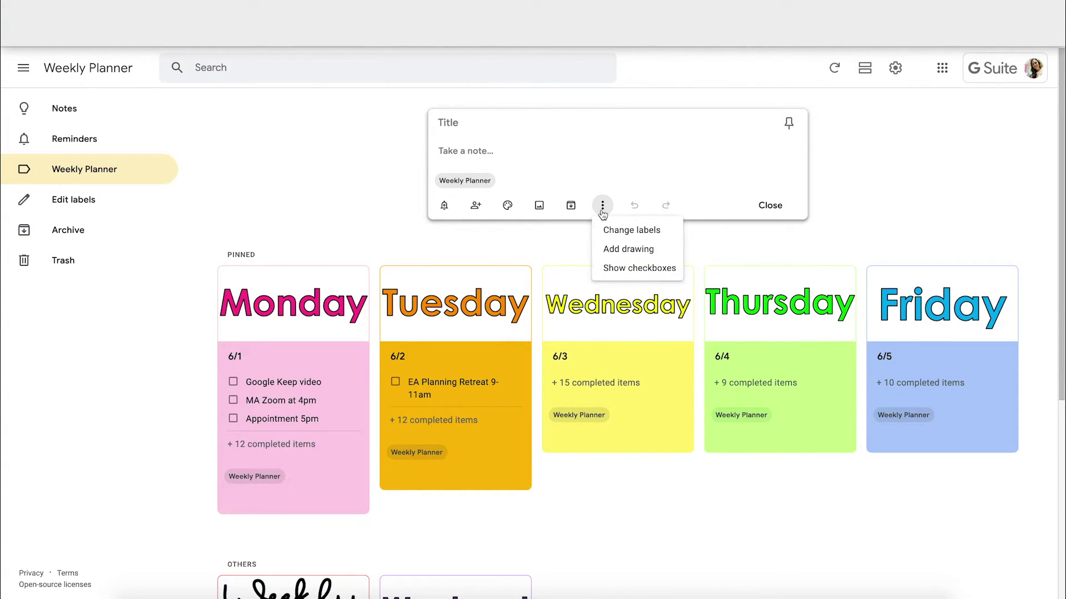
click(625, 276)
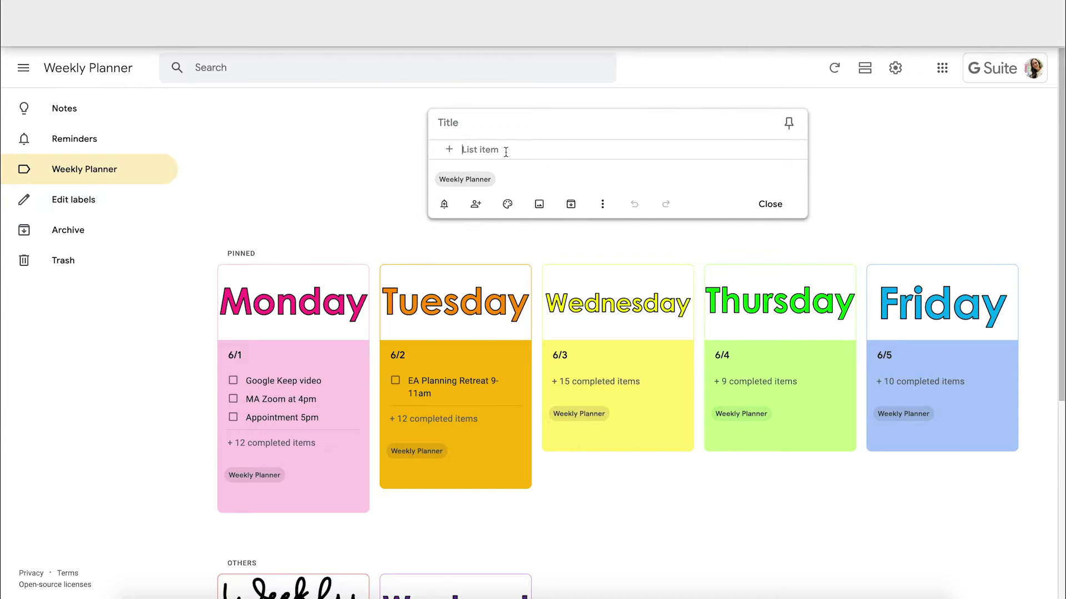
click(461, 127)
text(6/1)
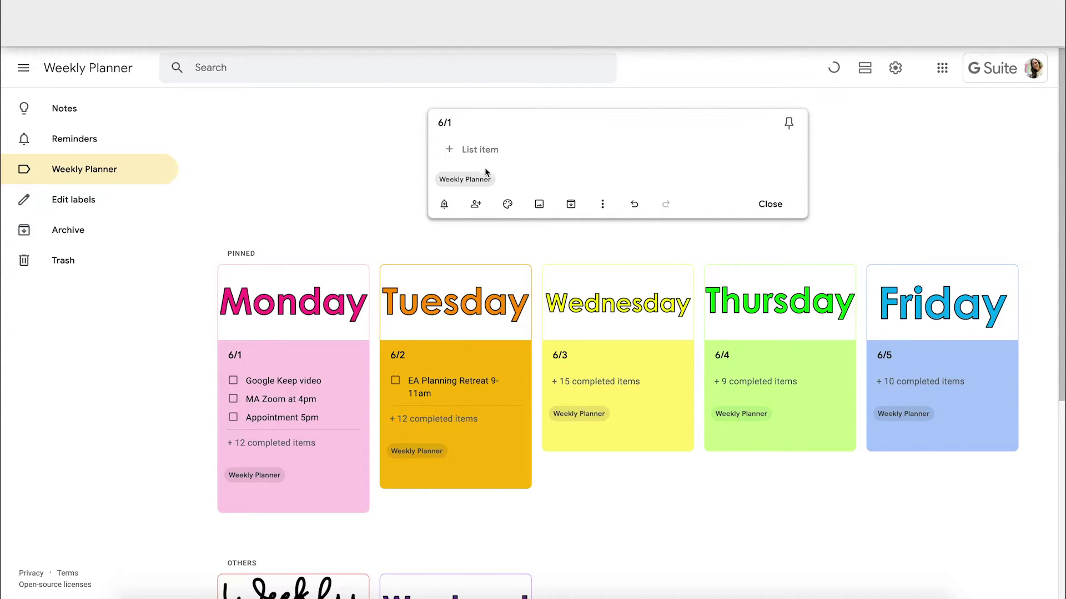
click(407, 186)
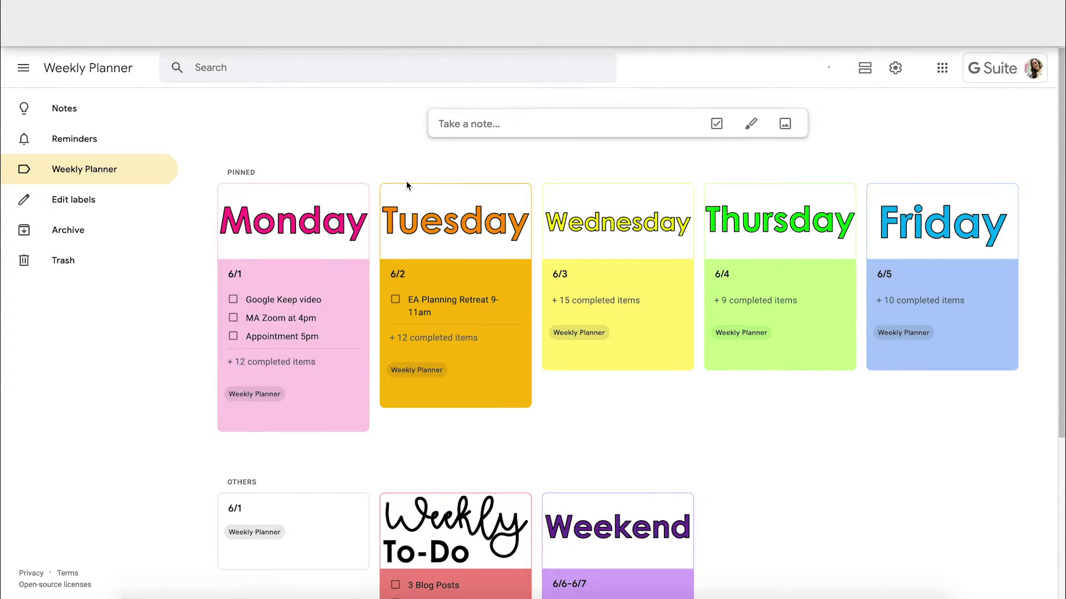
- Attach the Monday header image Slide1.png to the 6/1 note
scroll(249, 526, down, 2)
mouse_move(258, 420)
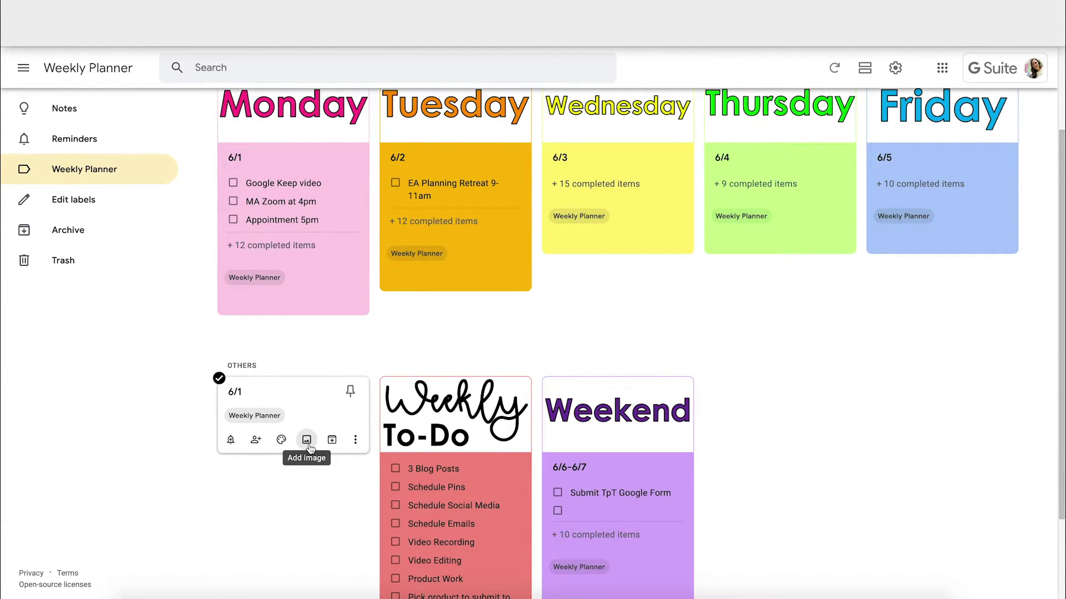
click(307, 441)
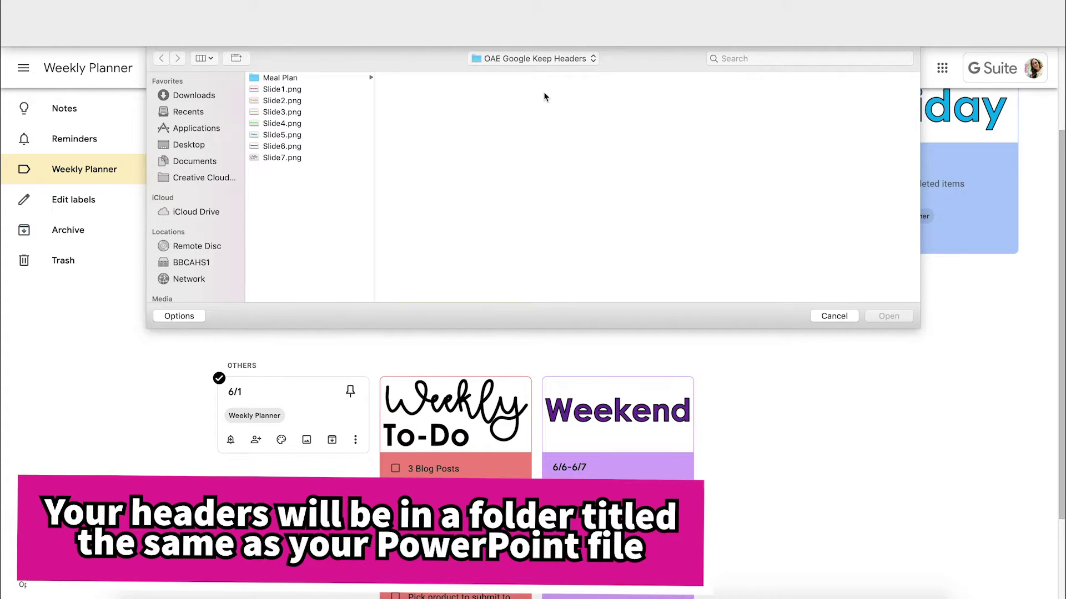
click(286, 91)
click(286, 99)
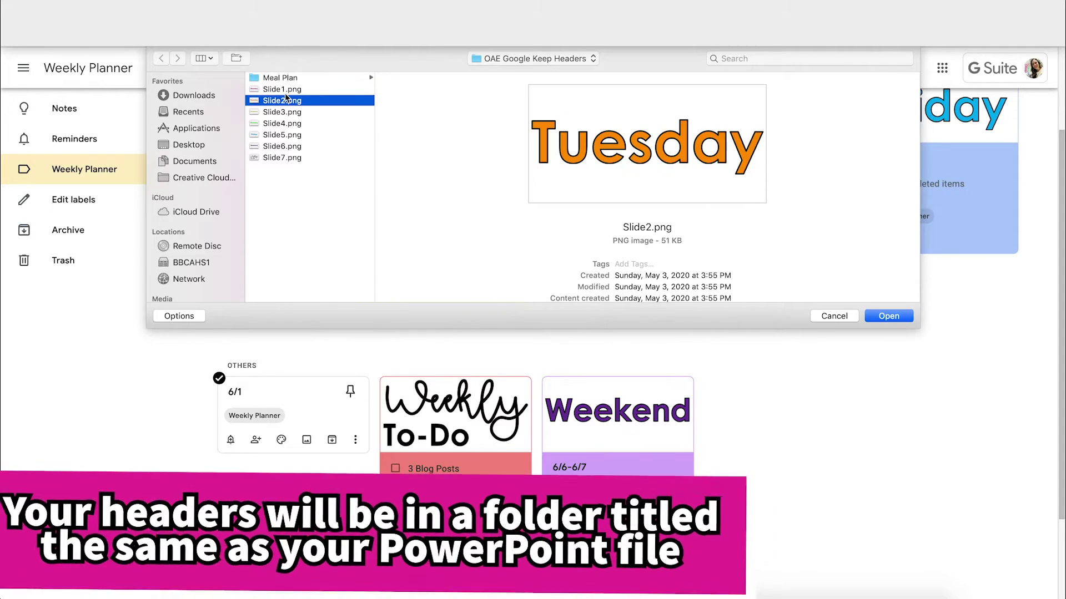
key(Down)
key(Down)
key(Down)
key(Down)
click(282, 90)
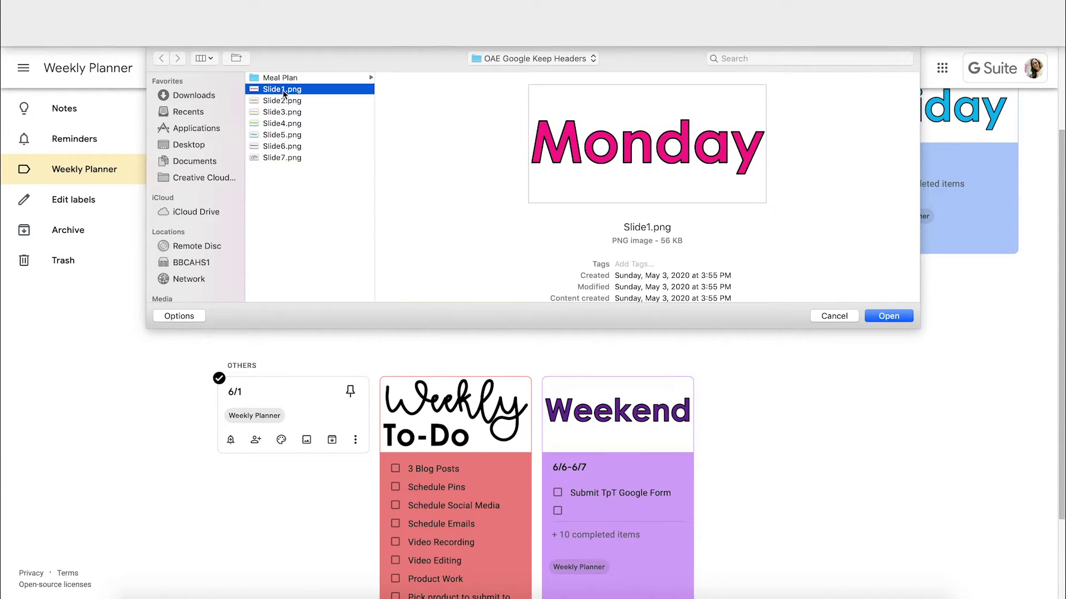
click(889, 318)
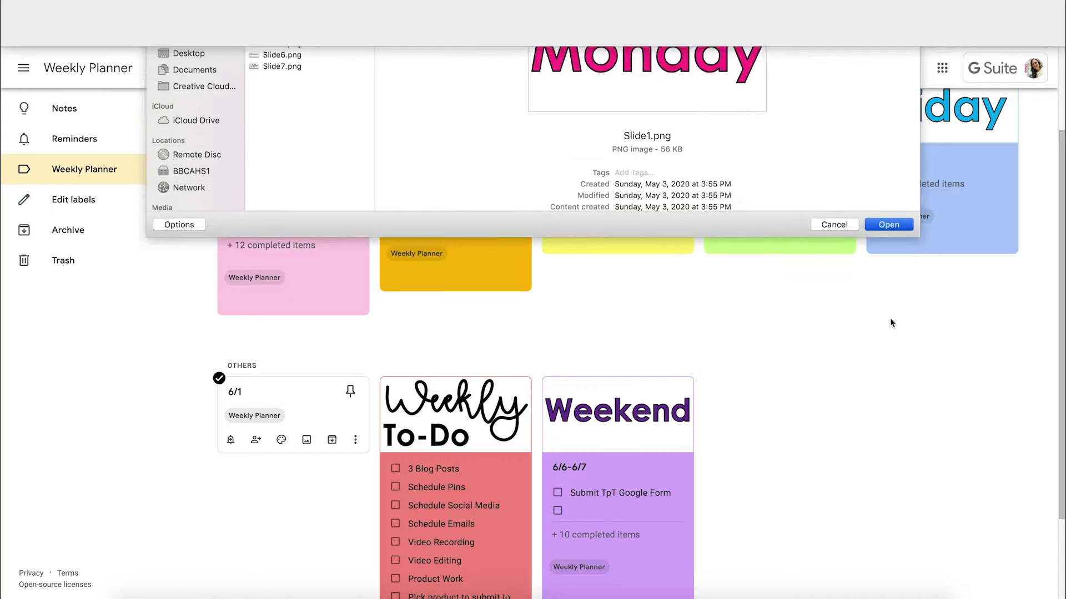
- Give the Monday 6/1 note a pink background
scroll(238, 460, down, 2)
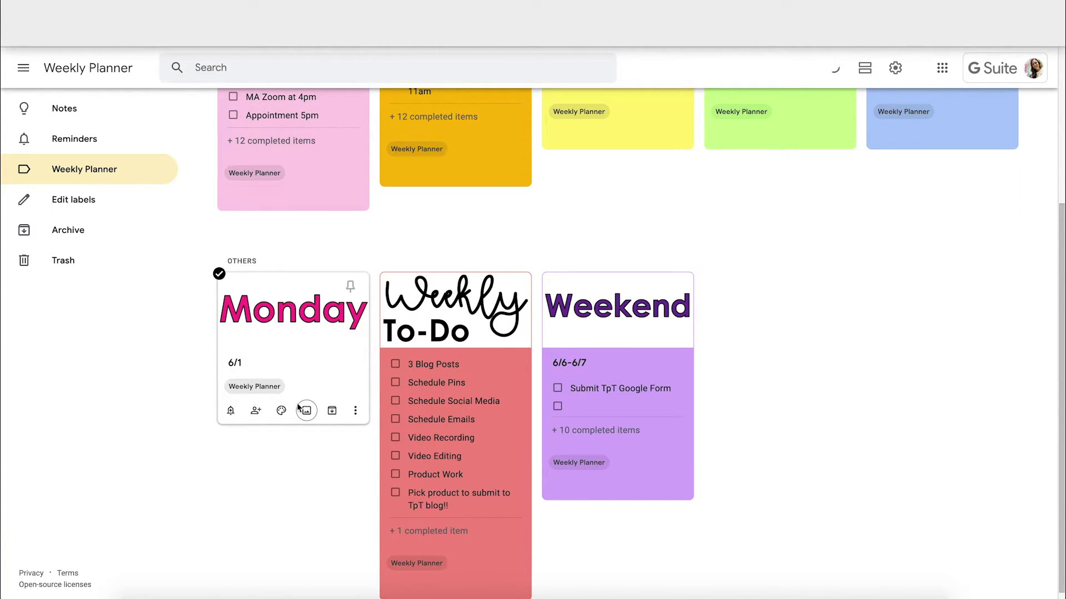
mouse_move(281, 411)
click(303, 386)
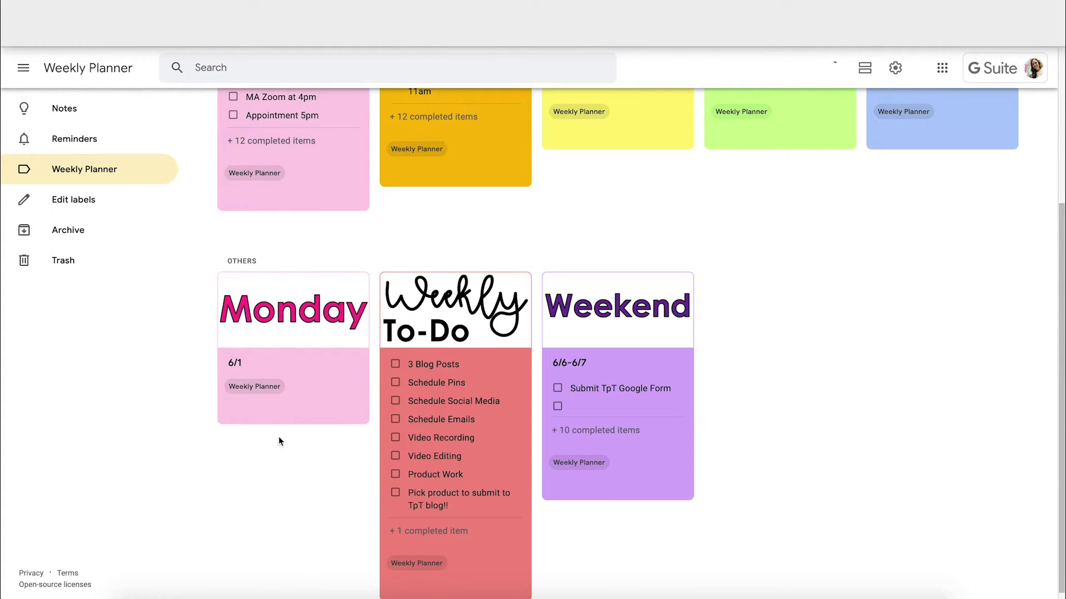
- Add the checklist items 'Workout' and 'Meeting with Principal' to the Monday 6/1 note
click(294, 371)
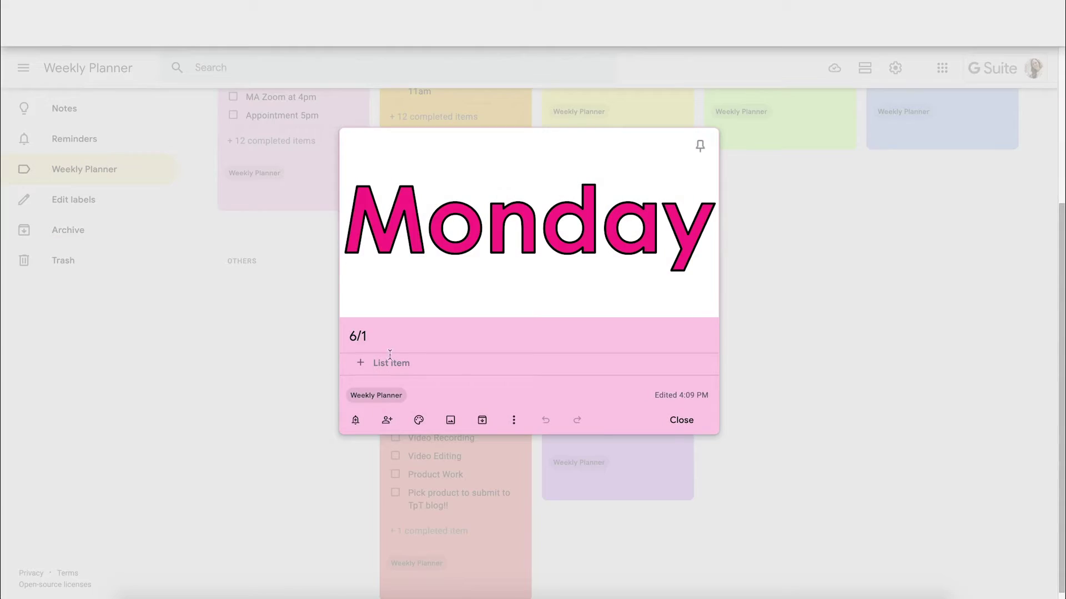
click(455, 374)
text(Workout)
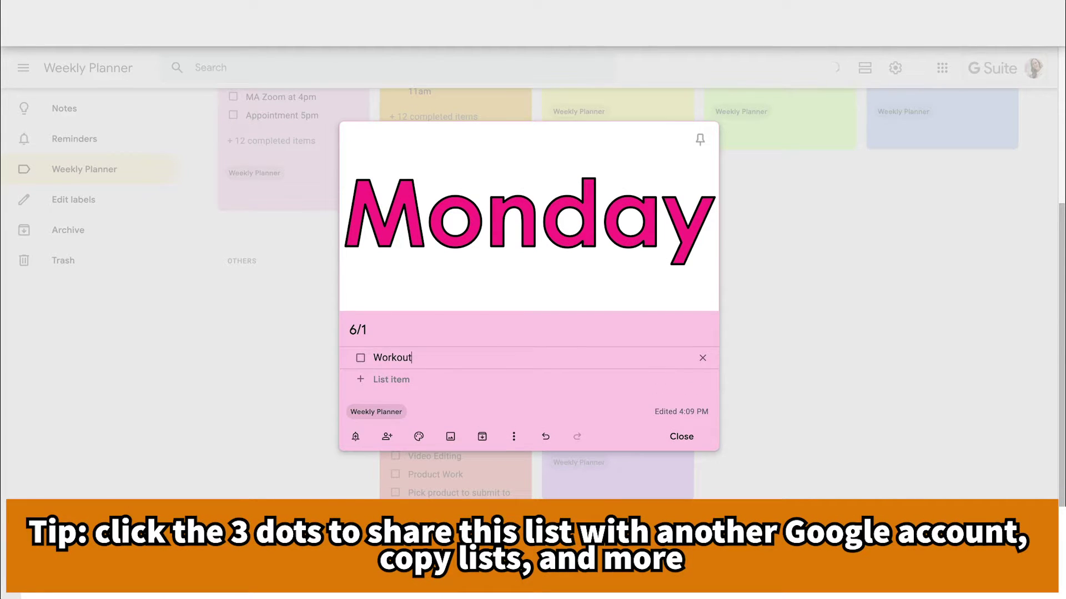
key(Return)
text(Meeting wit)
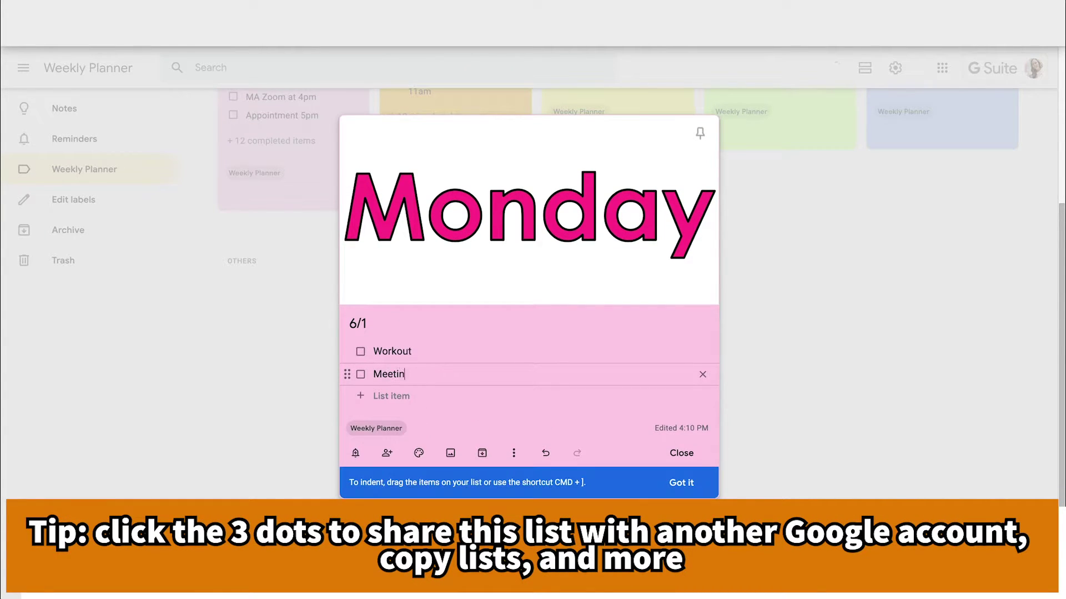
text(h Principal)
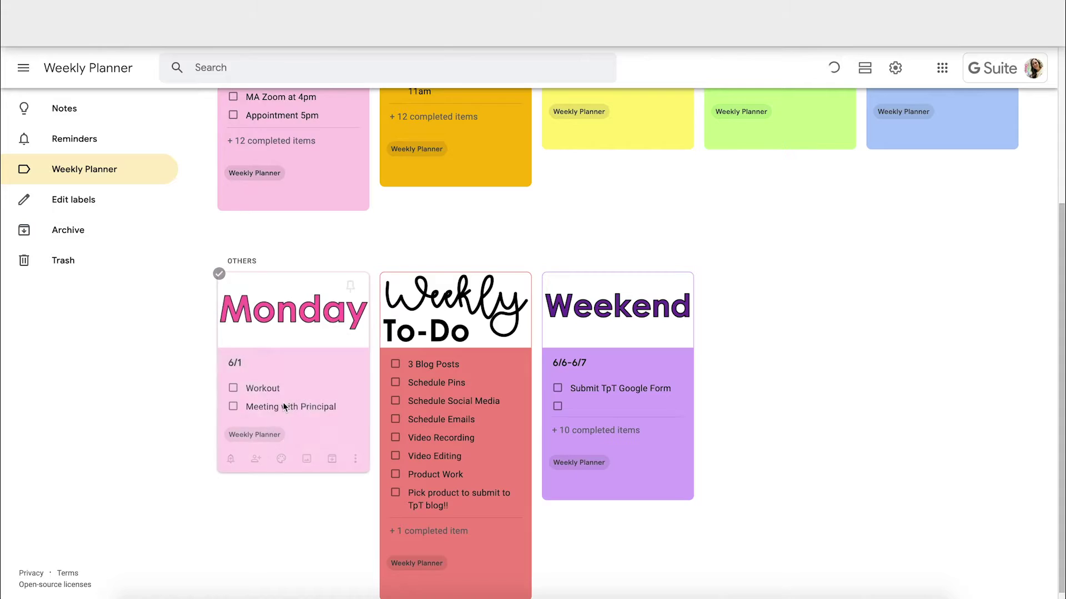
click(289, 408)
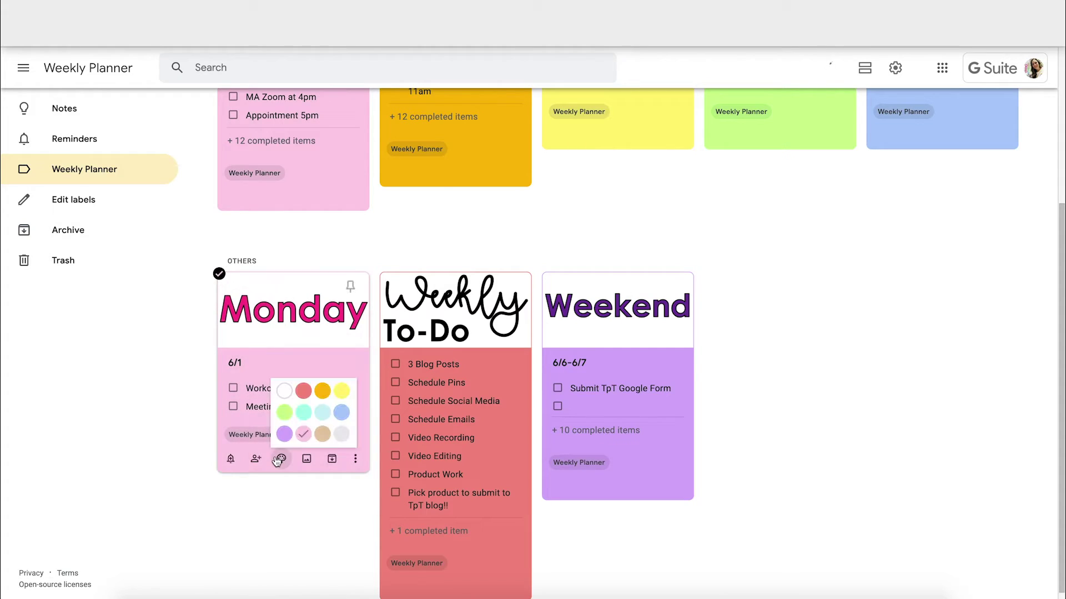
scroll(625, 438, up, 4)
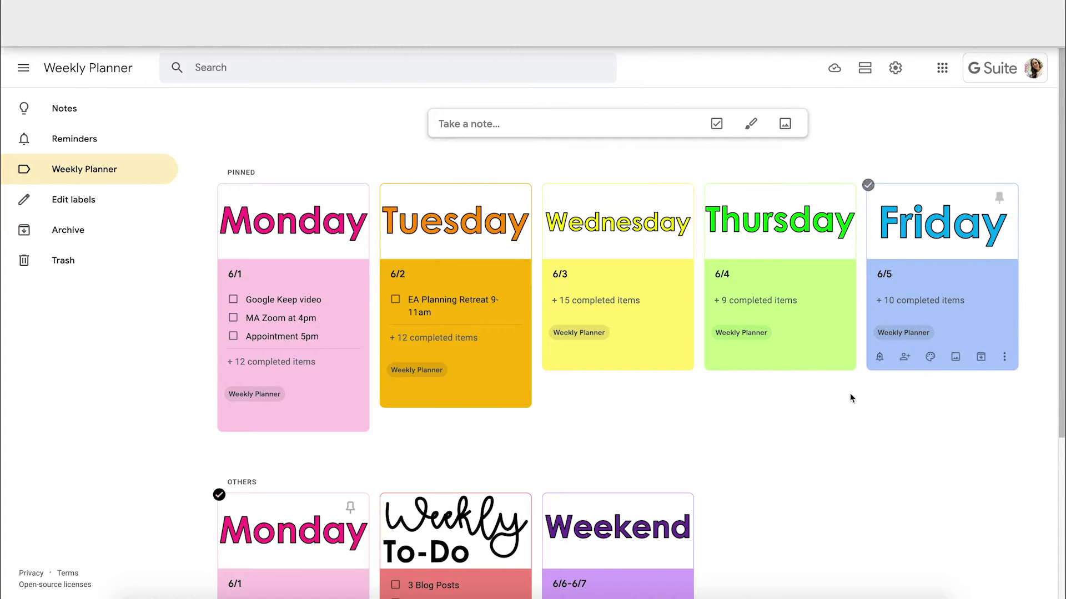
scroll(850, 395, down, 2)
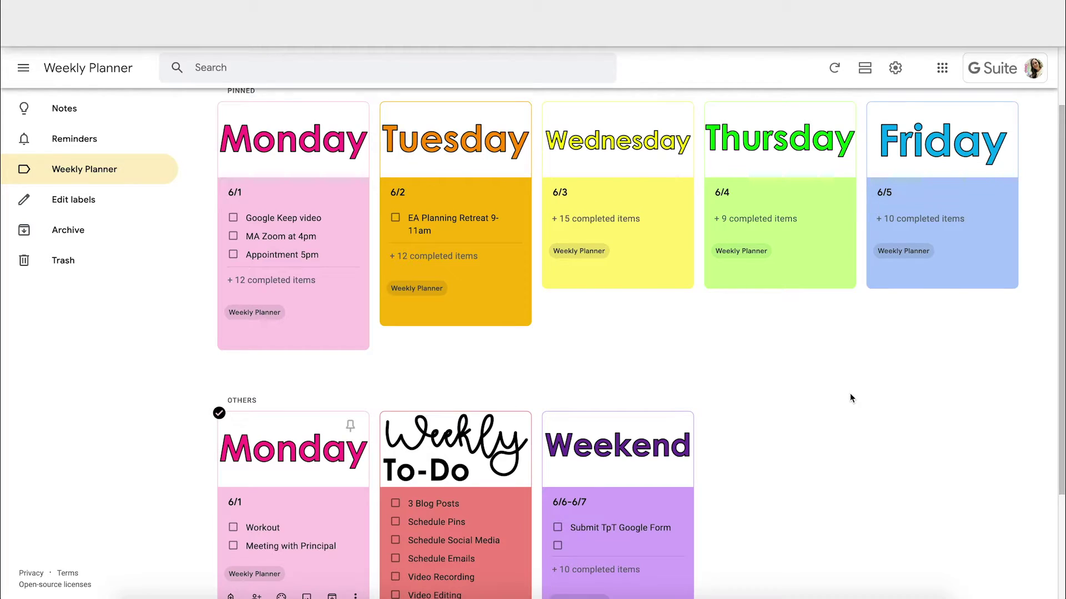
scroll(850, 394, up, 1)
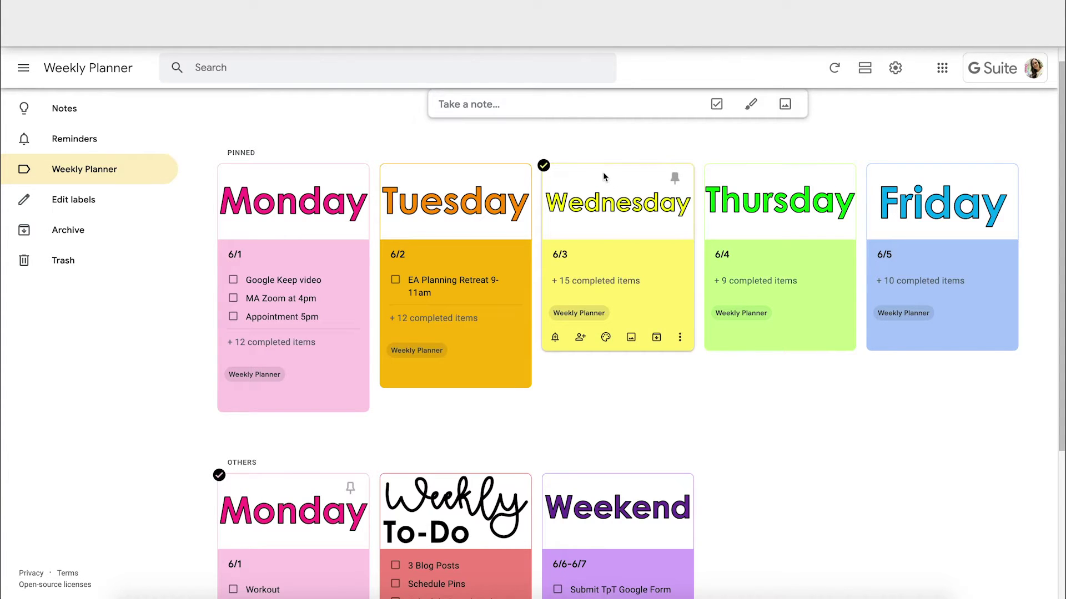
scroll(604, 176, down, 1)
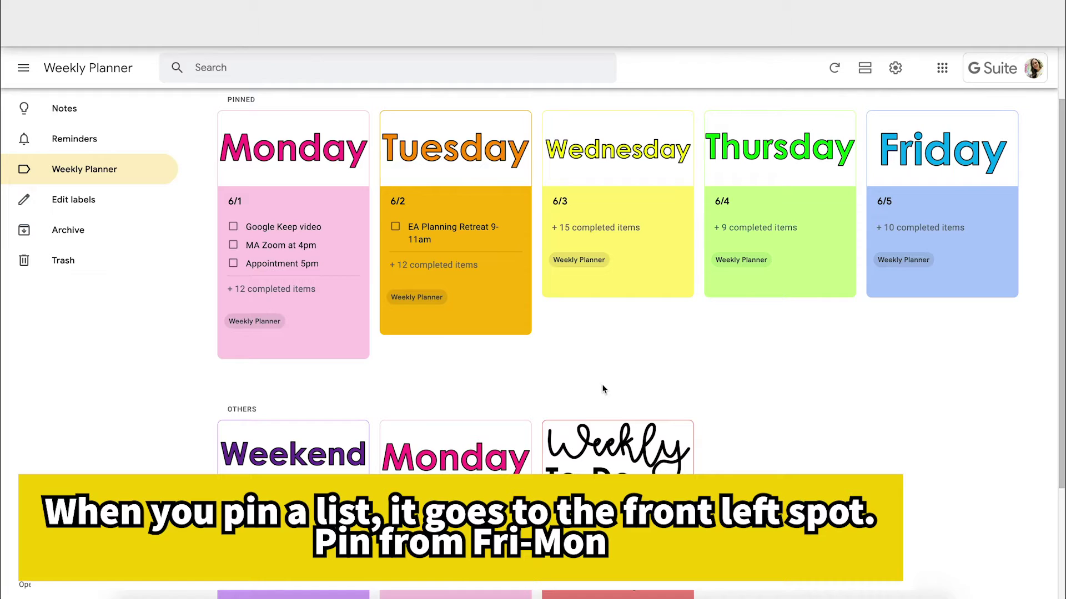
scroll(602, 389, up, 2)
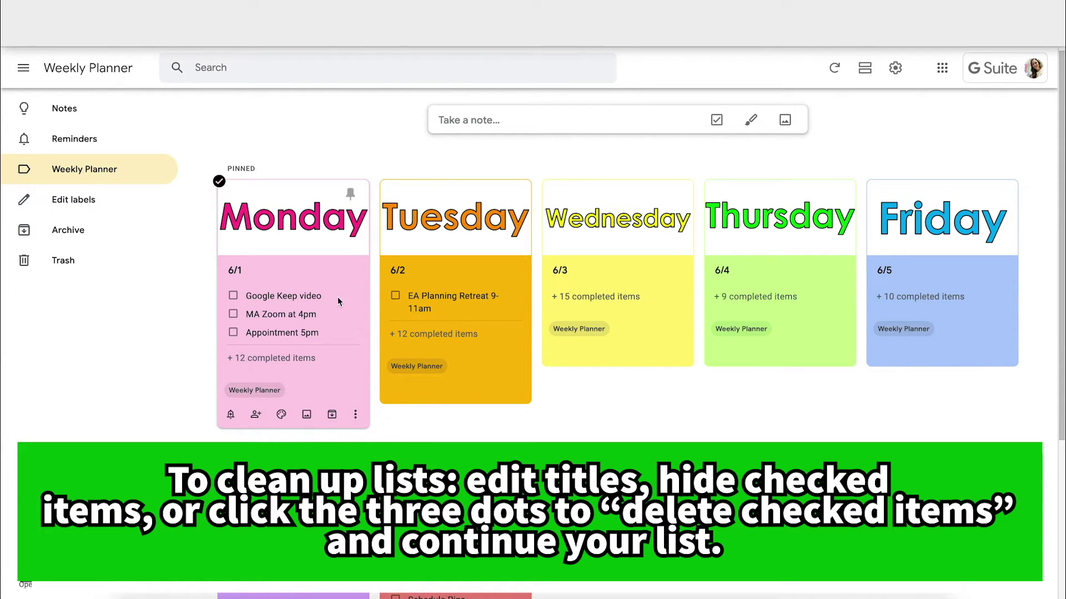
- Open the pinned Monday note, then expand and collapse its 12 completed items
click(303, 275)
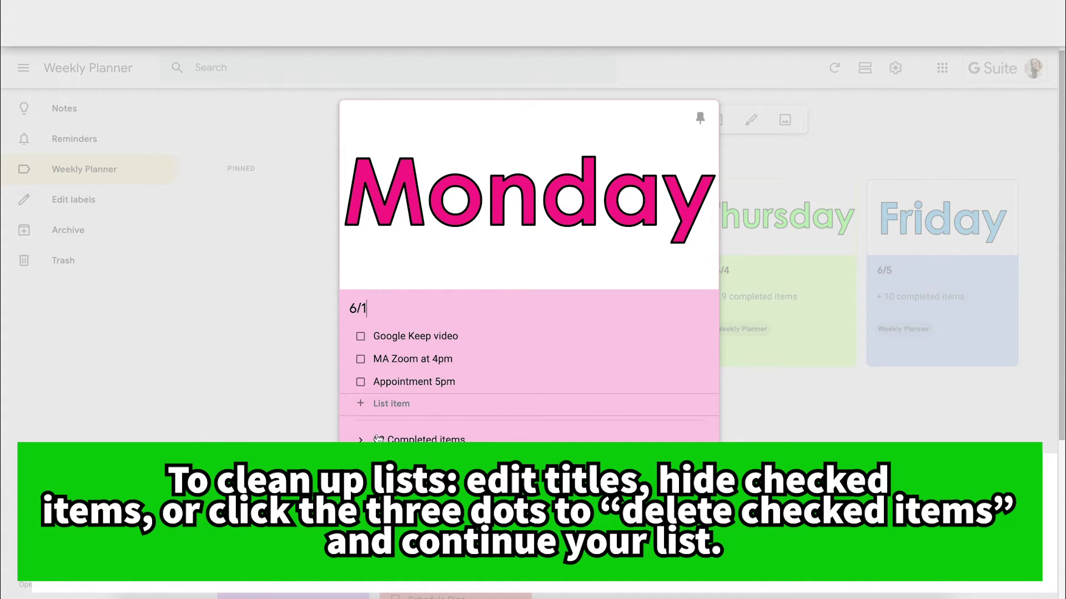
click(360, 439)
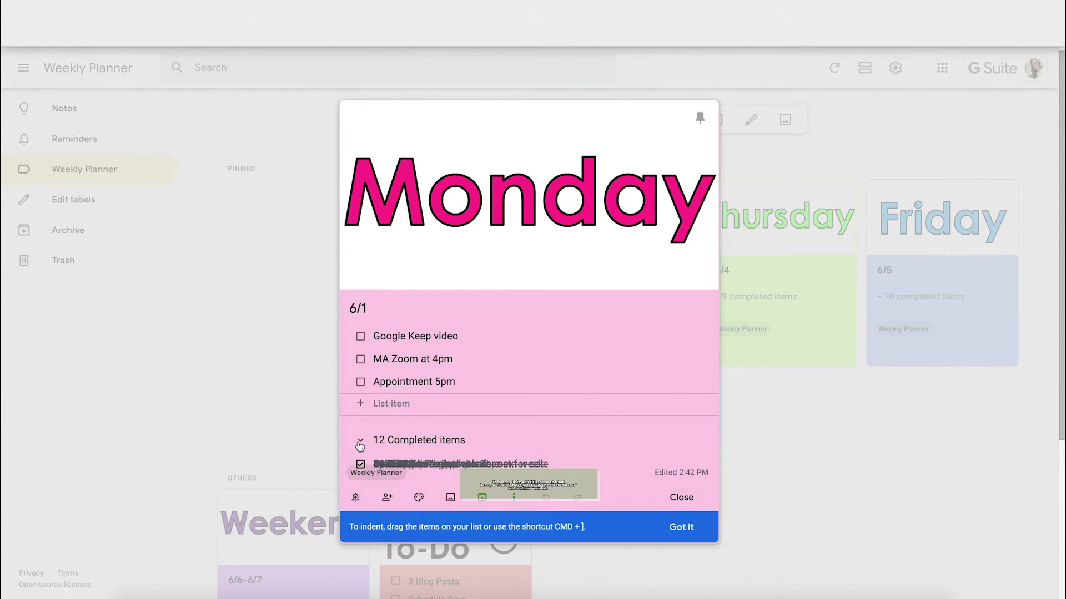
click(361, 416)
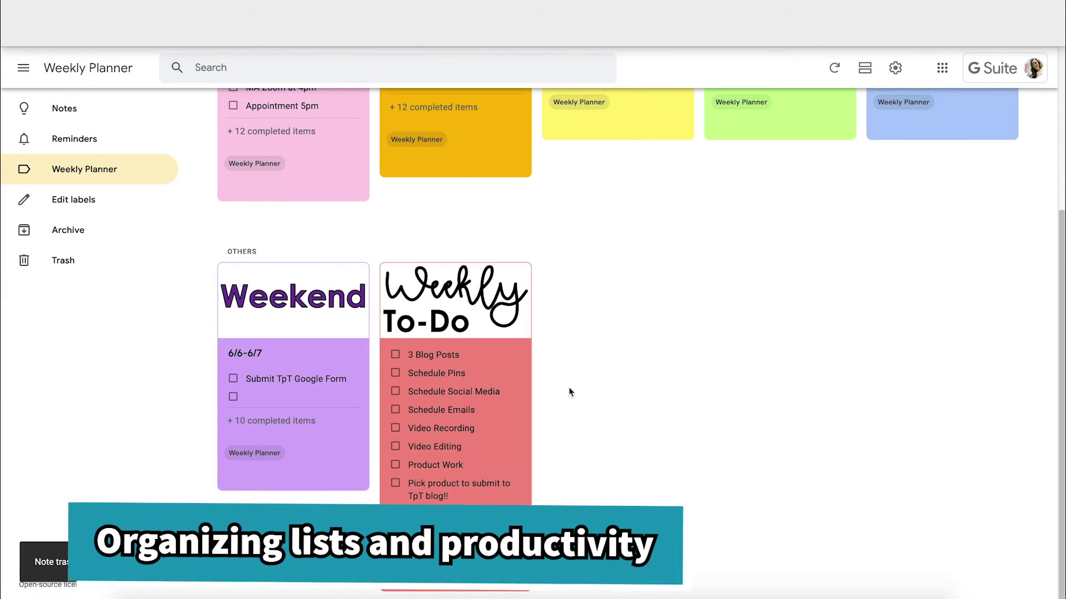
scroll(569, 392, up, 3)
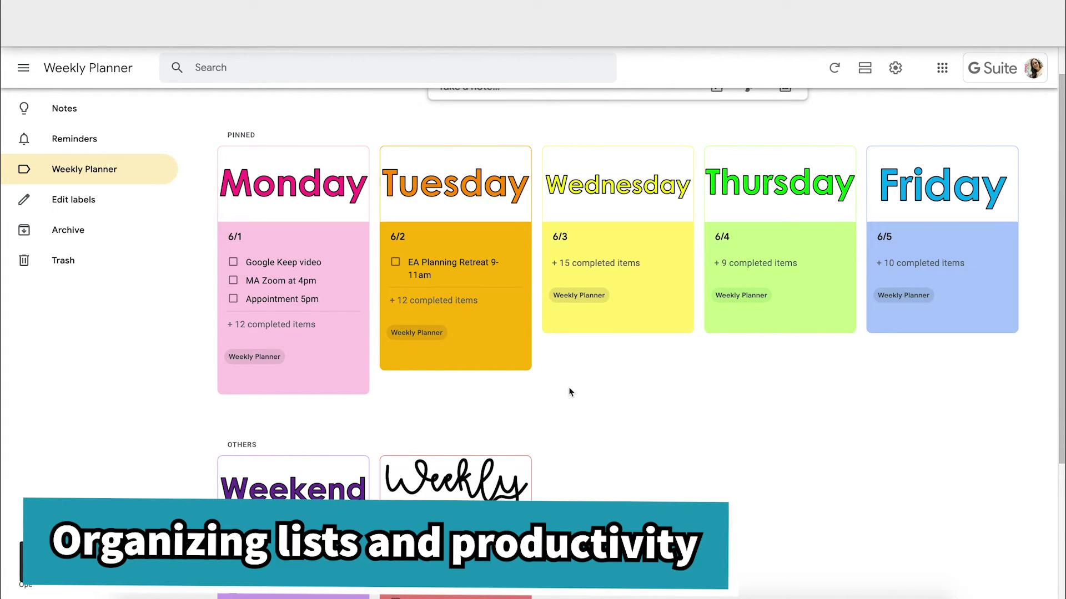
scroll(545, 392, up, 1)
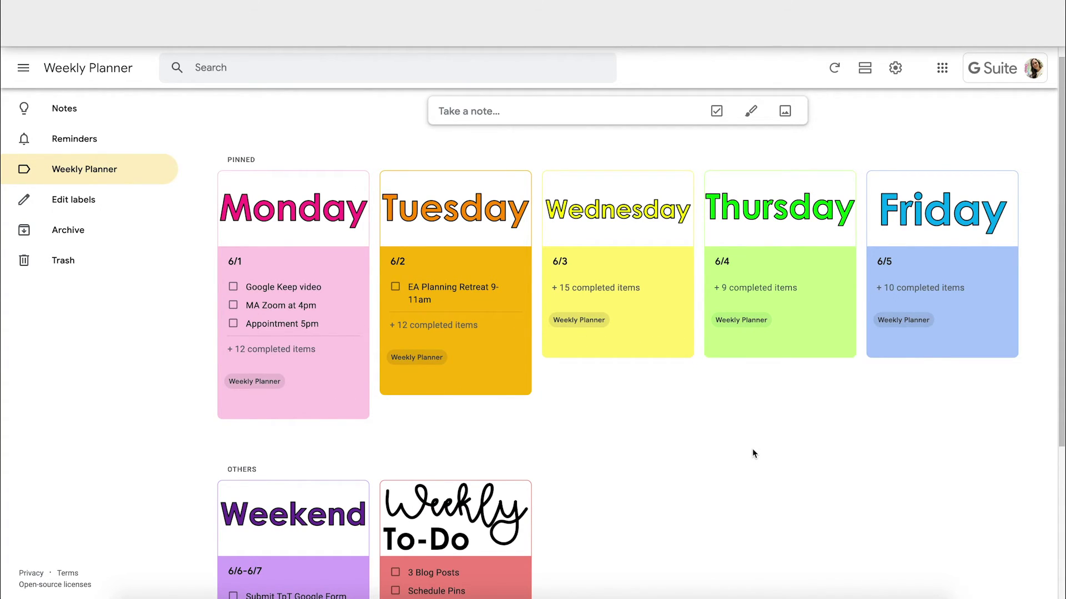
scroll(754, 454, down, 4)
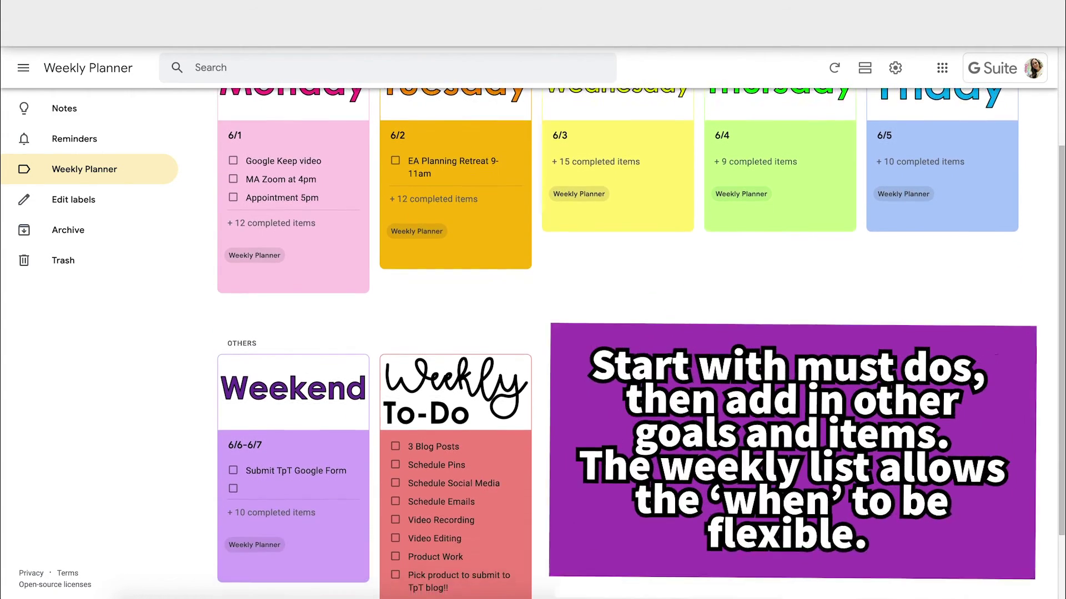
scroll(536, 371, up, 2)
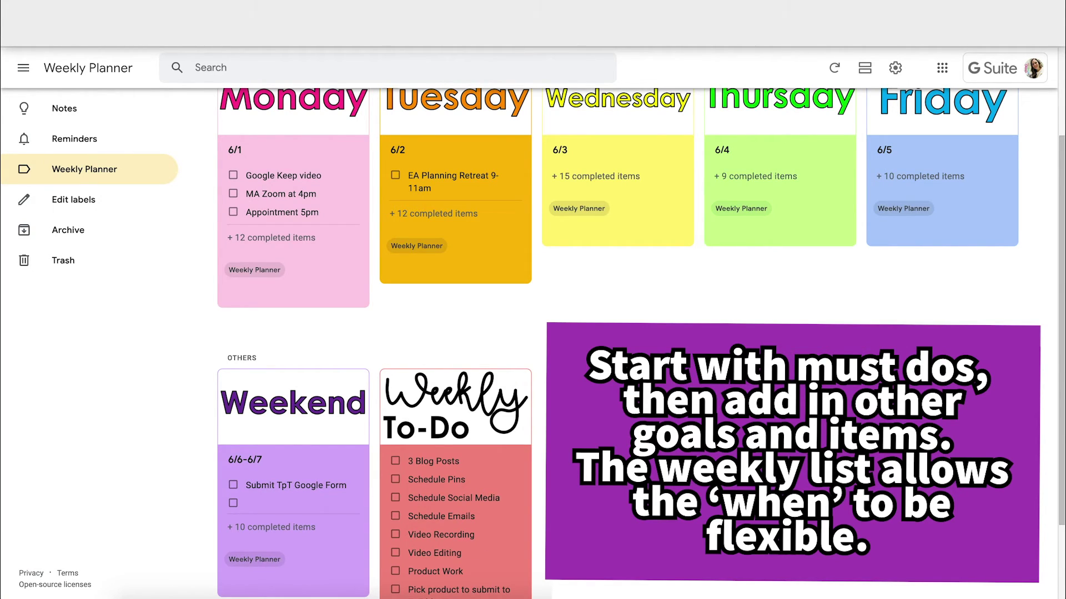
scroll(641, 343, up, 1)
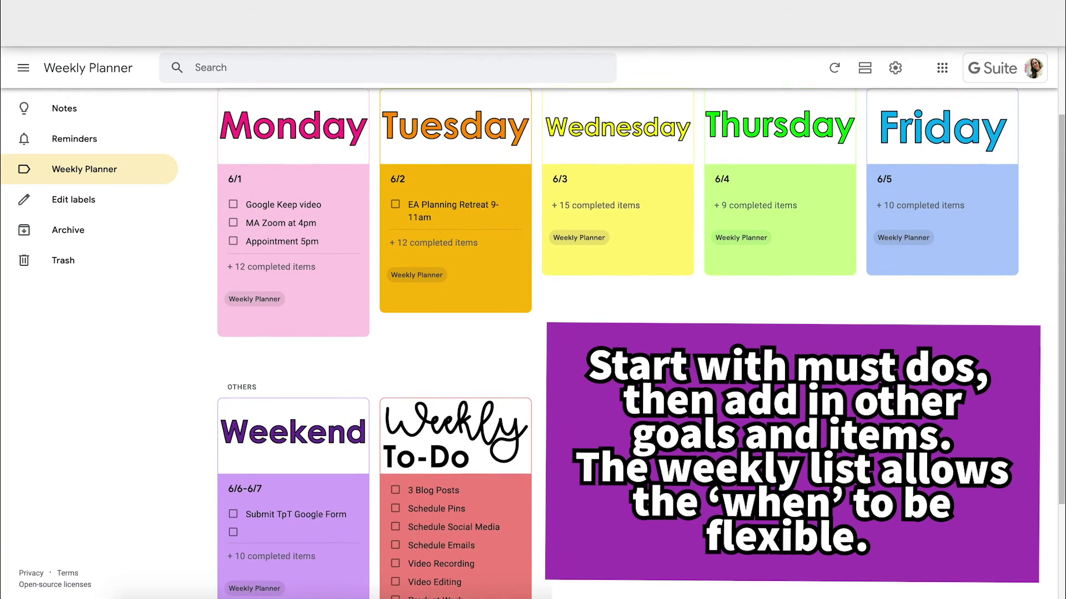